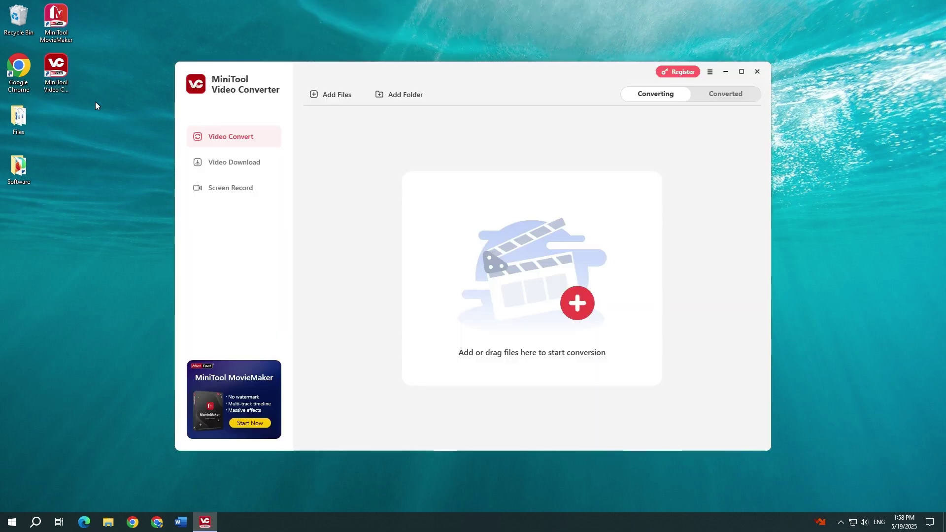
Add the 1.mkv video from the Videos folder to the conversion list
{"action": "left_click", "coordinate": [330, 98]}
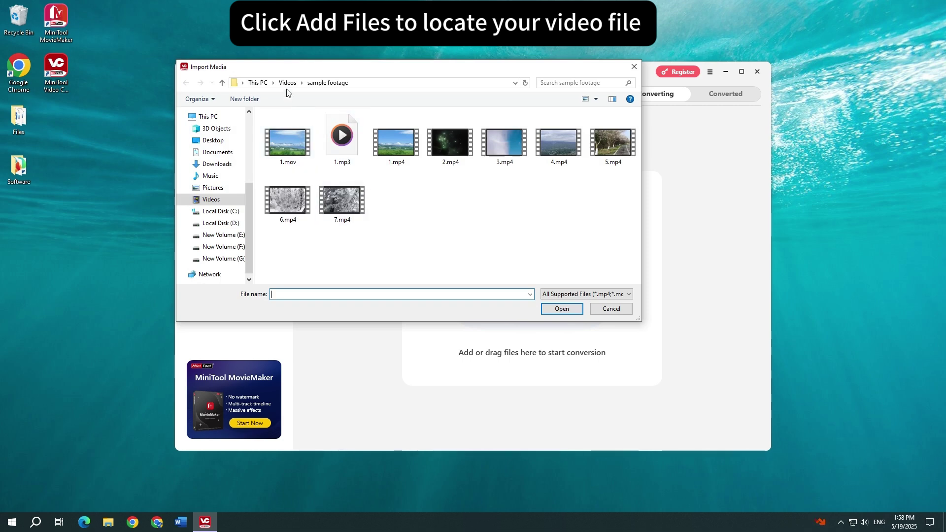
{"action": "left_click", "coordinate": [559, 141]}
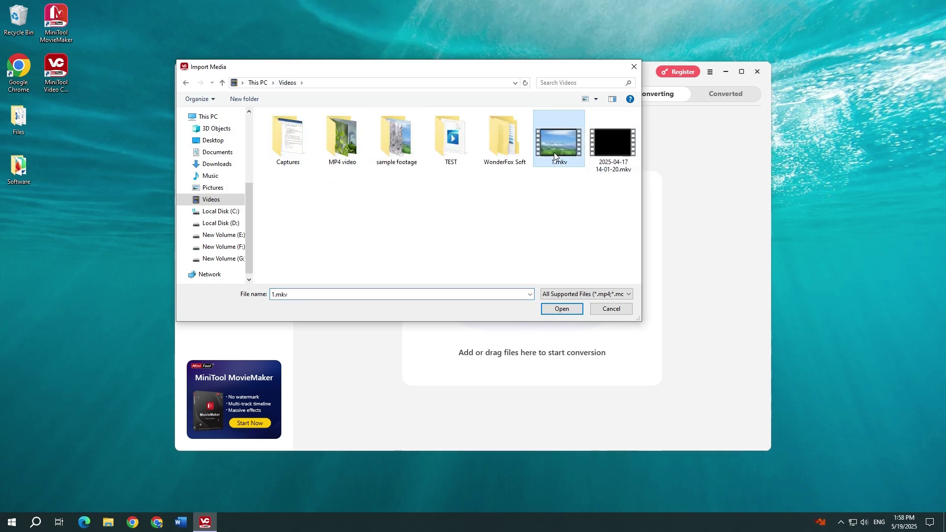
{"action": "left_click", "coordinate": [563, 309]}
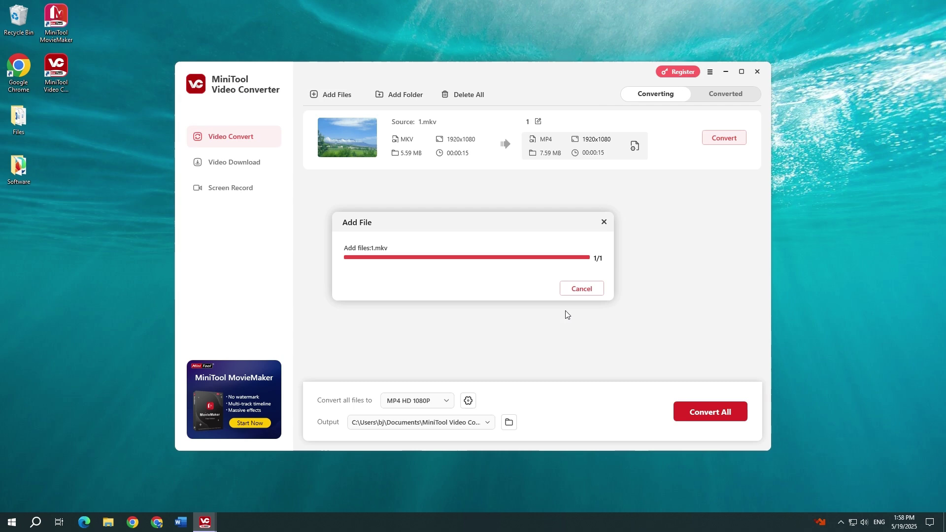
{"action": "mouse_move", "coordinate": [533, 140]}
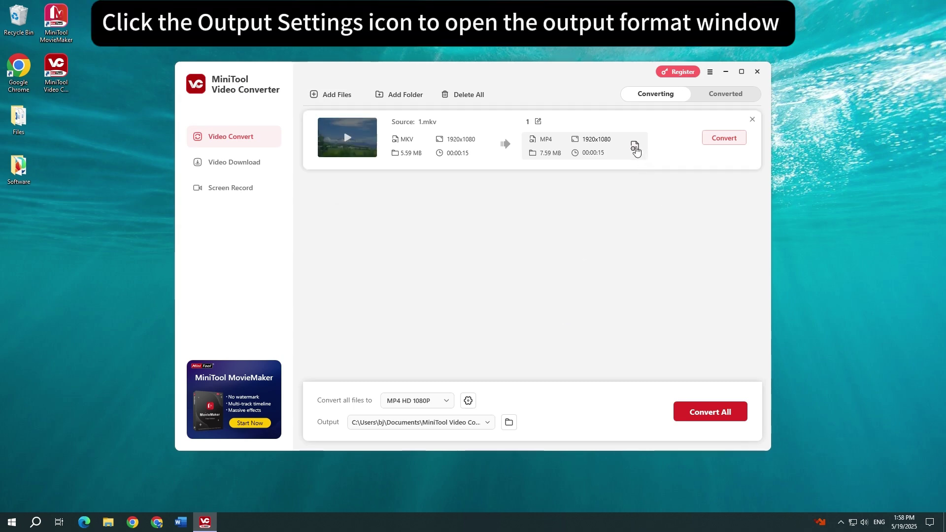
Show the MP4 video format presets for the imported 1.mkv file
{"action": "left_click", "coordinate": [635, 147]}
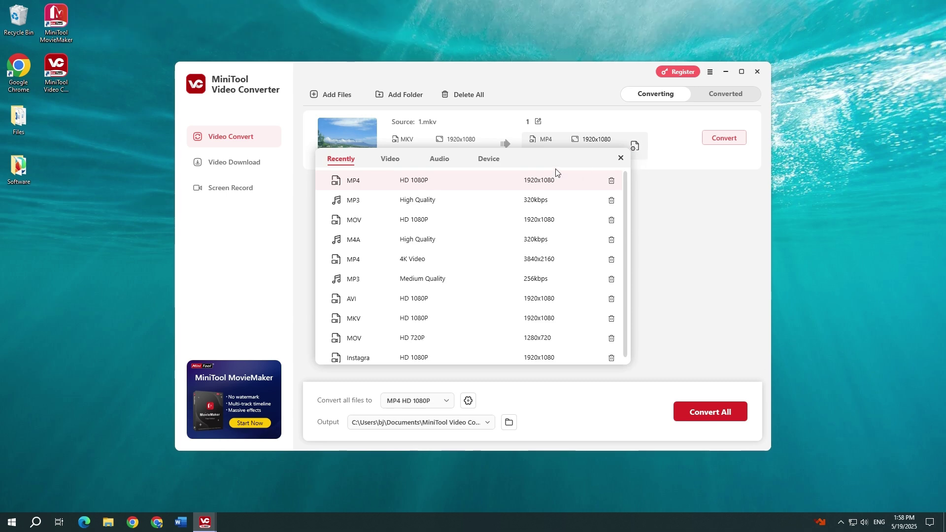
{"action": "left_click", "coordinate": [390, 159]}
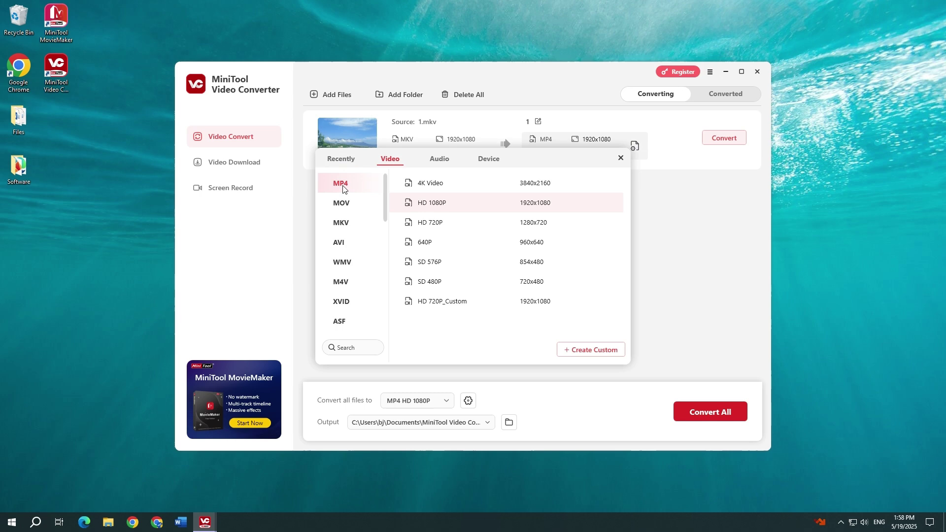
Create a custom MP4 preset keeping H264 video and AAC audio, renaming its title to MP4_powerpoint
{"action": "left_click", "coordinate": [605, 356]}
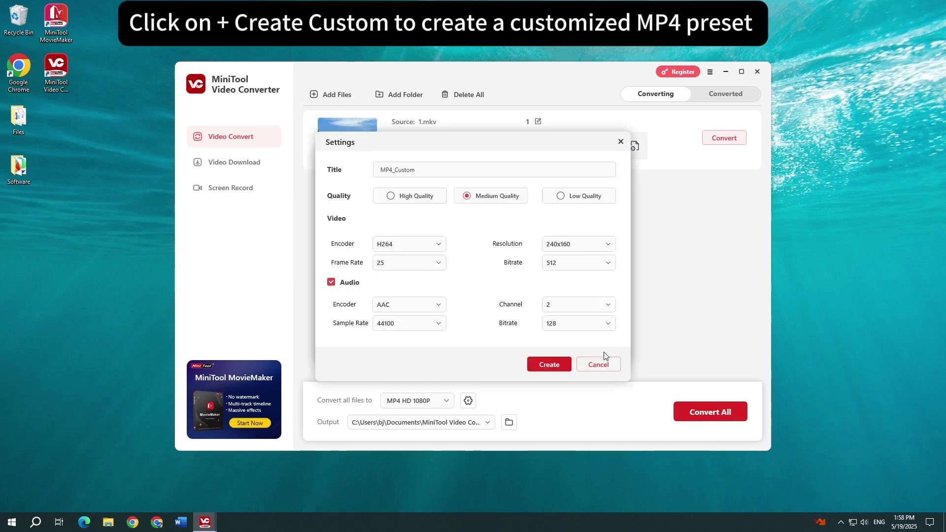
{"action": "left_click", "coordinate": [428, 246]}
{"action": "left_click", "coordinate": [397, 282]}
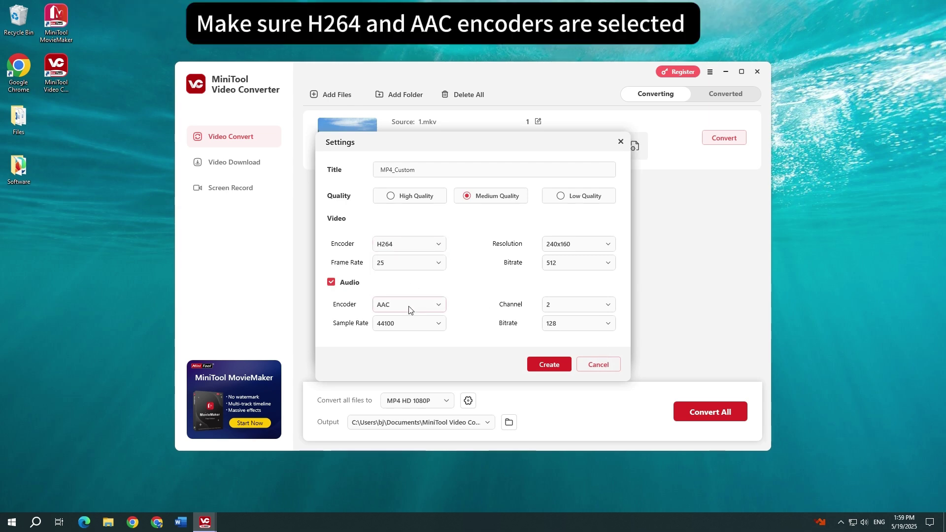
{"action": "left_click", "coordinate": [408, 305]}
{"action": "left_click", "coordinate": [399, 328]}
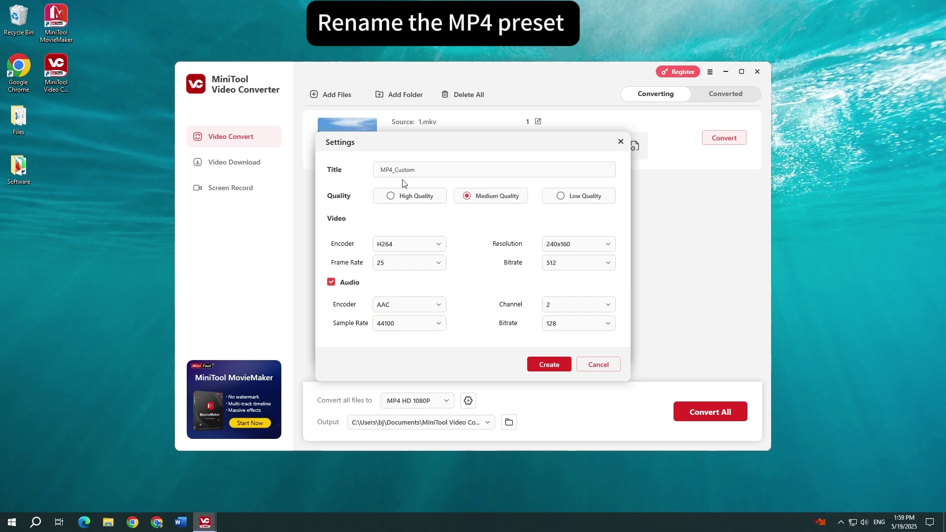
{"action": "left_click", "coordinate": [382, 171]}
{"action": "double_click", "coordinate": [418, 172]}
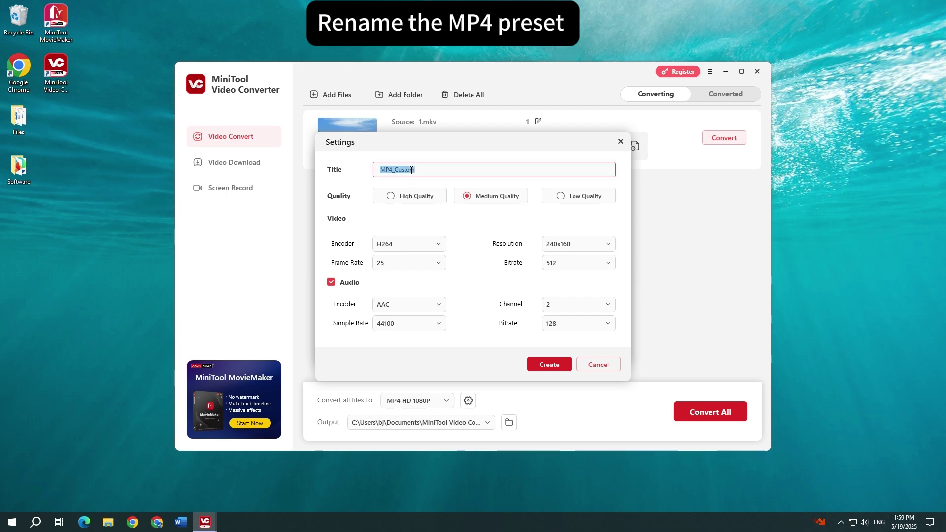
{"action": "left_click", "coordinate": [422, 170]}
{"action": "left_click_drag", "start_coordinate": [418, 170], "coordinate": [395, 170]}
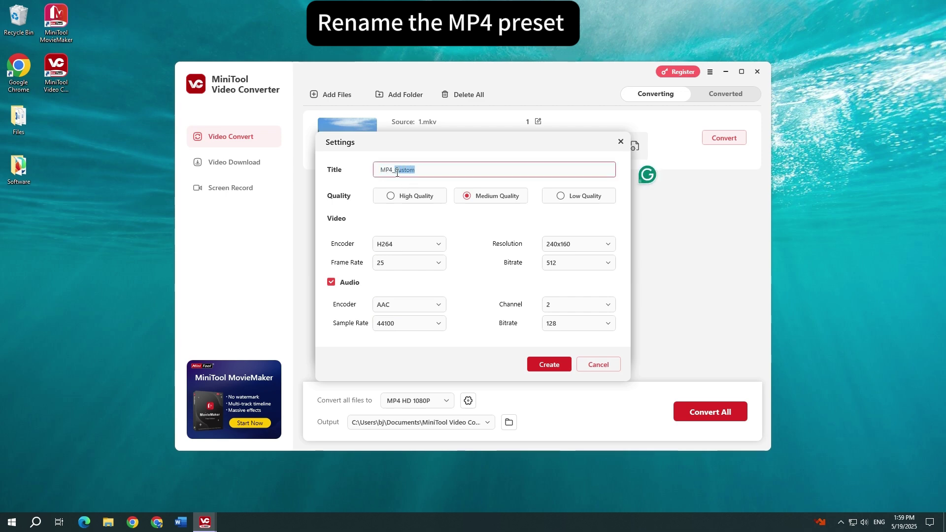
{"action": "type", "text": "powerpo"}
{"action": "type", "text": "int"}
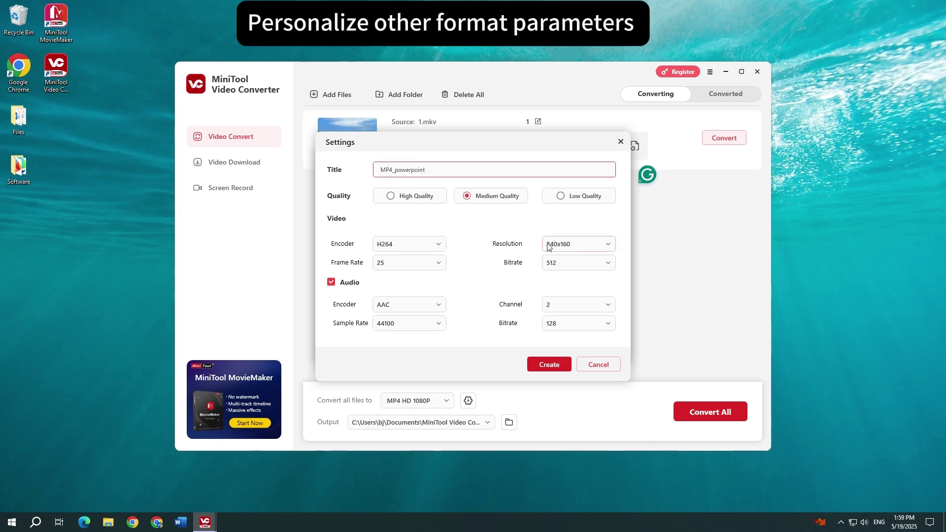
Set the preset resolution to 1920x1080, keeping video bitrate 3000 and audio bitrate 128
{"action": "left_click", "coordinate": [563, 245]}
{"action": "scroll", "coordinate": [580, 311], "scroll_direction": "down", "scroll_amount": 5}
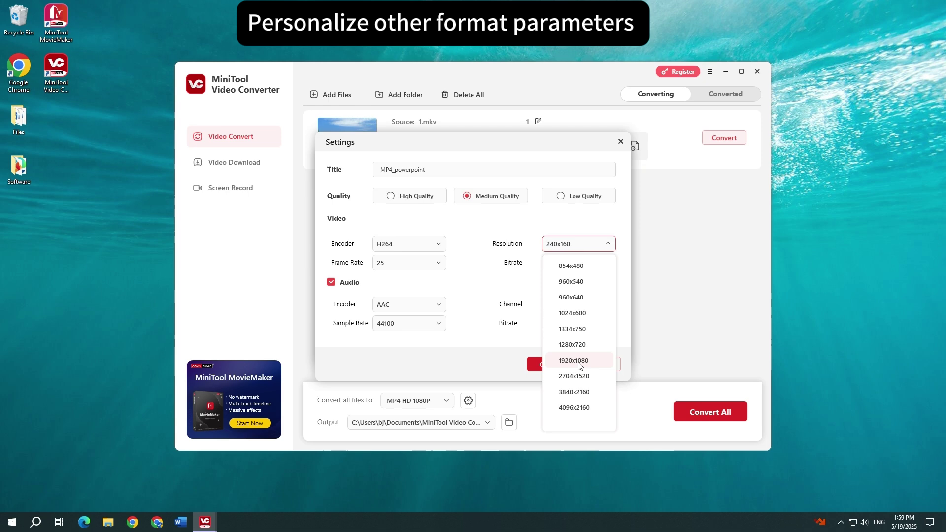
{"action": "left_click", "coordinate": [580, 361]}
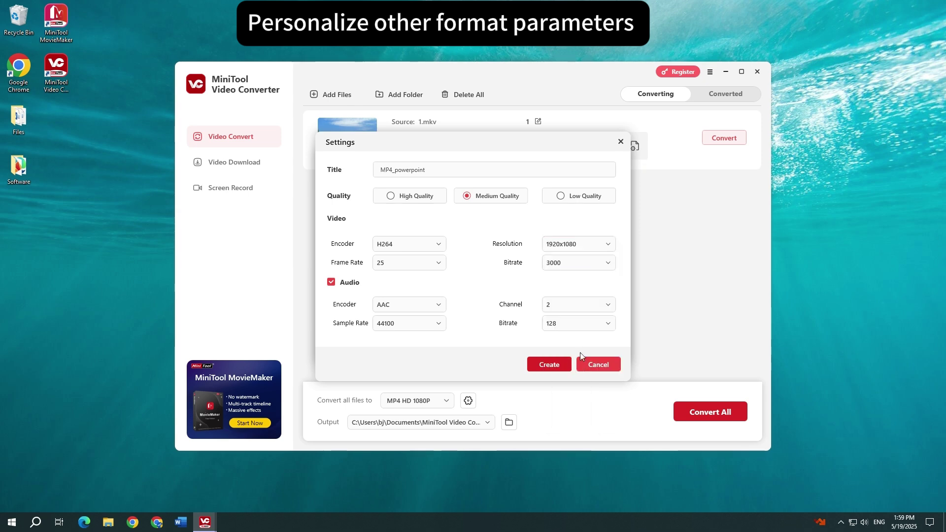
{"action": "left_click", "coordinate": [417, 264]}
{"action": "left_click", "coordinate": [583, 263]}
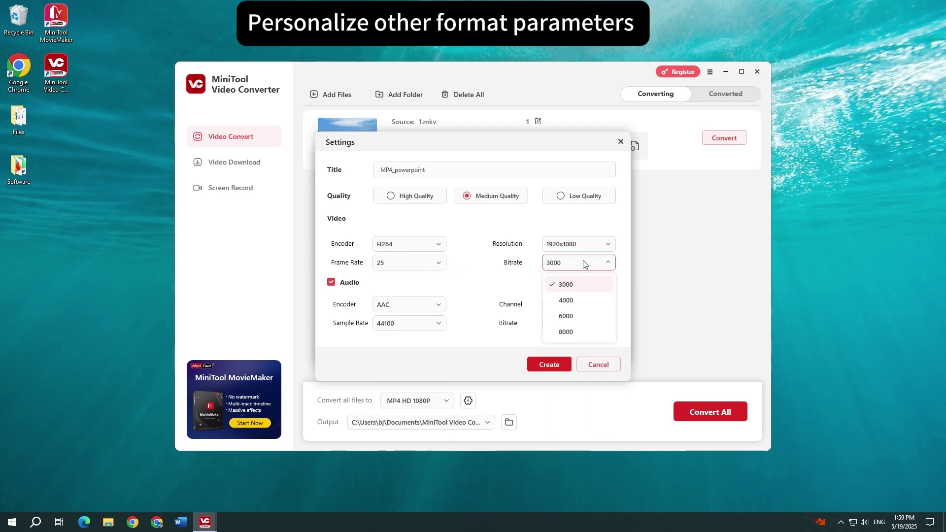
{"action": "left_click", "coordinate": [577, 305]}
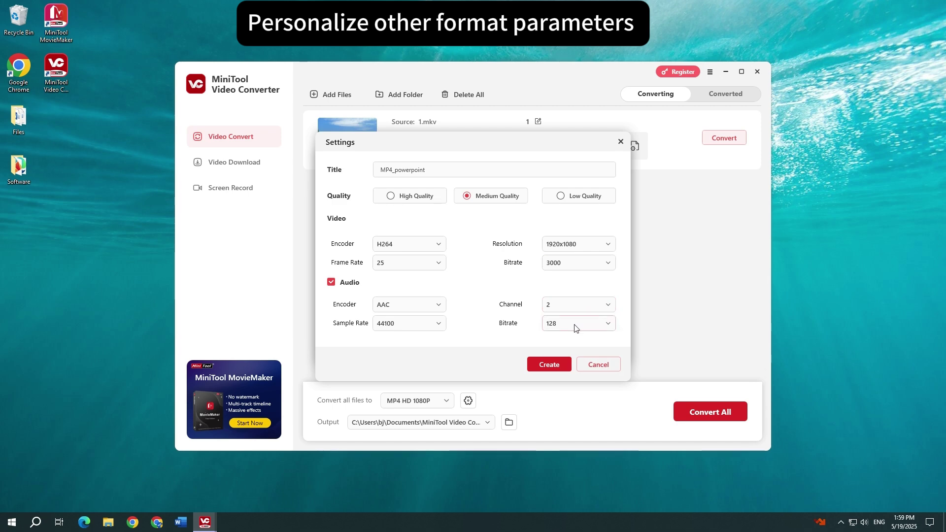
{"action": "left_click", "coordinate": [576, 327]}
{"action": "left_click", "coordinate": [576, 328]}
{"action": "left_click", "coordinate": [410, 323]}
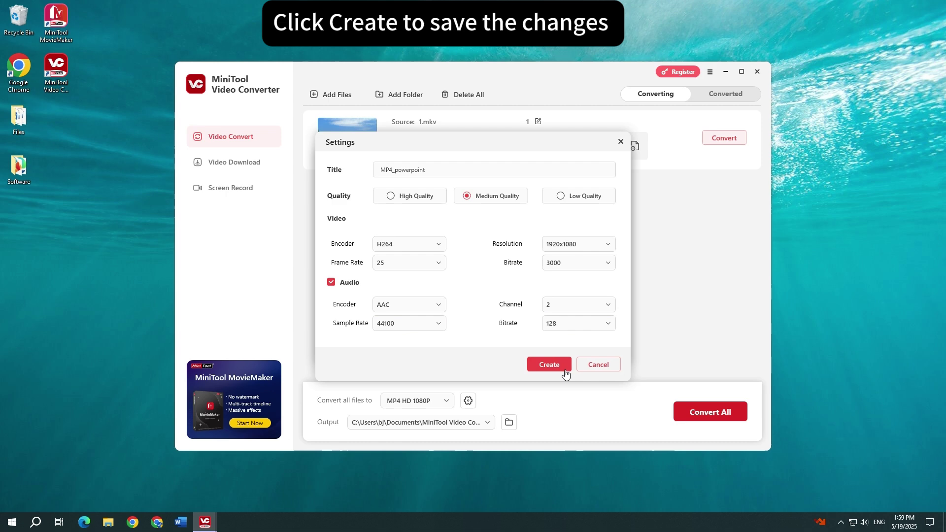
Save the MP4_powerpoint preset and choose it as the output format for 1.mkv
{"action": "left_click", "coordinate": [550, 364]}
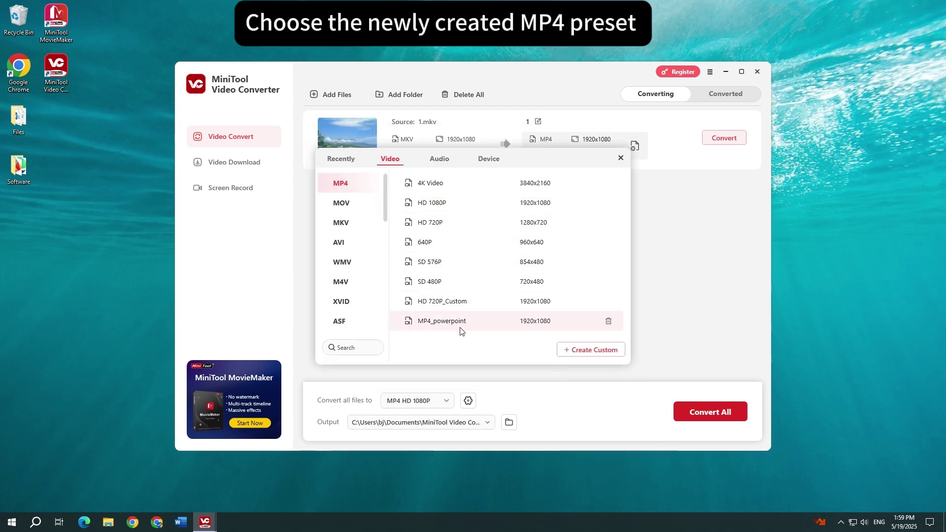
{"action": "left_click", "coordinate": [446, 324]}
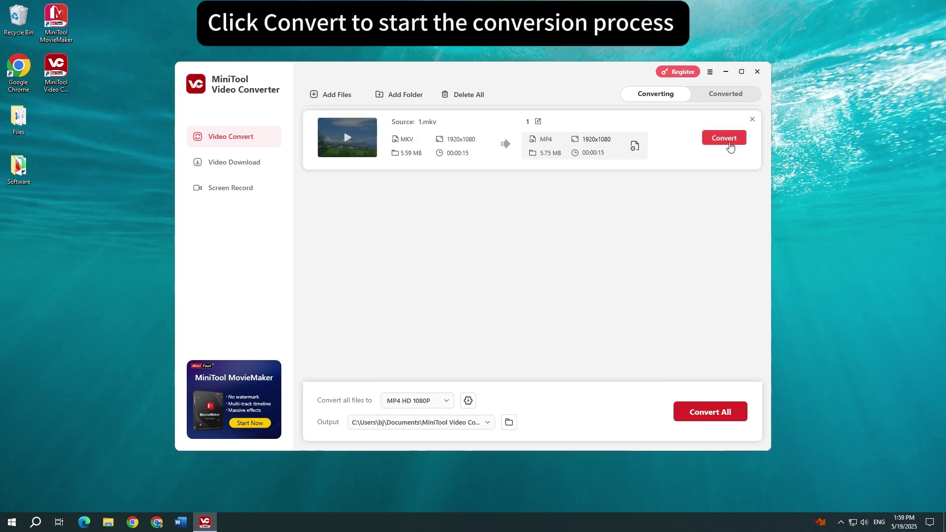
Convert 1.mkv to MP4 and show the resulting 1.mp4 in its output folder
{"action": "left_click", "coordinate": [724, 139]}
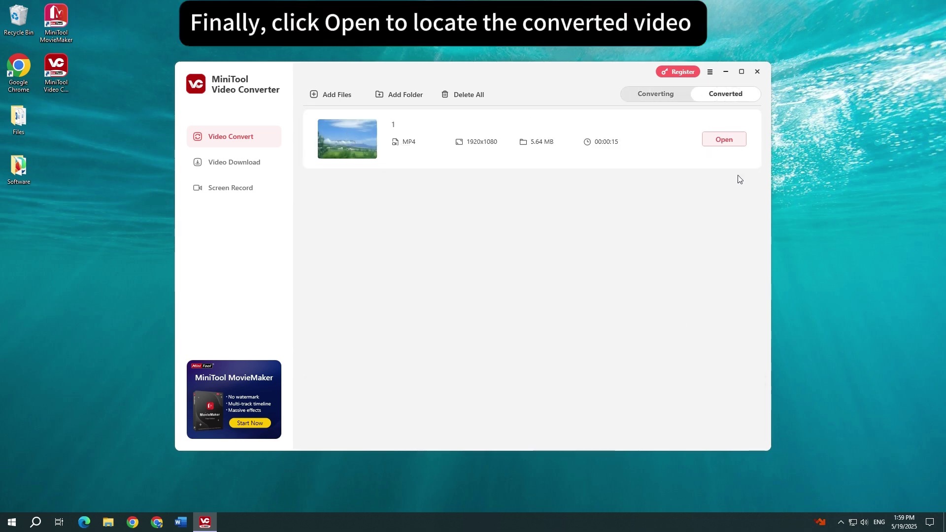
{"action": "left_click", "coordinate": [724, 140]}
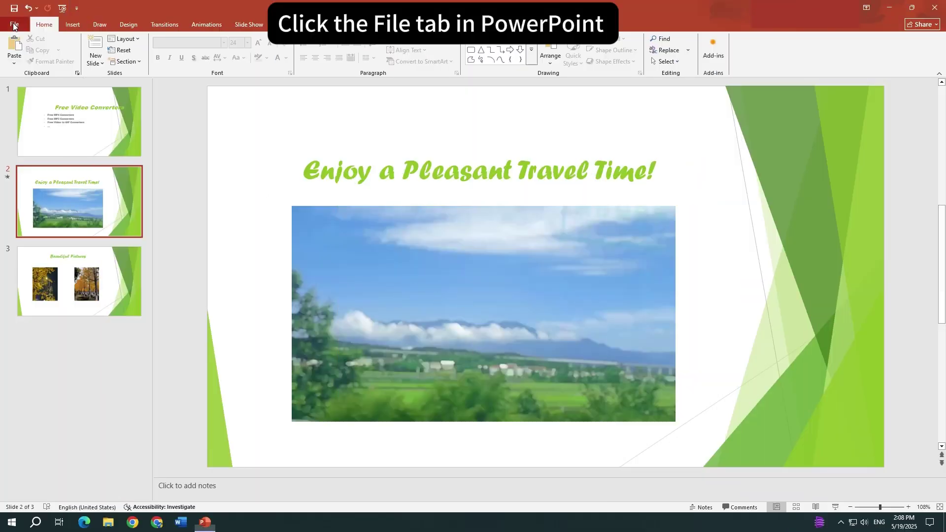
Go to PowerPoint's File backstage view for the travel presentation
{"action": "left_click", "coordinate": [14, 24]}
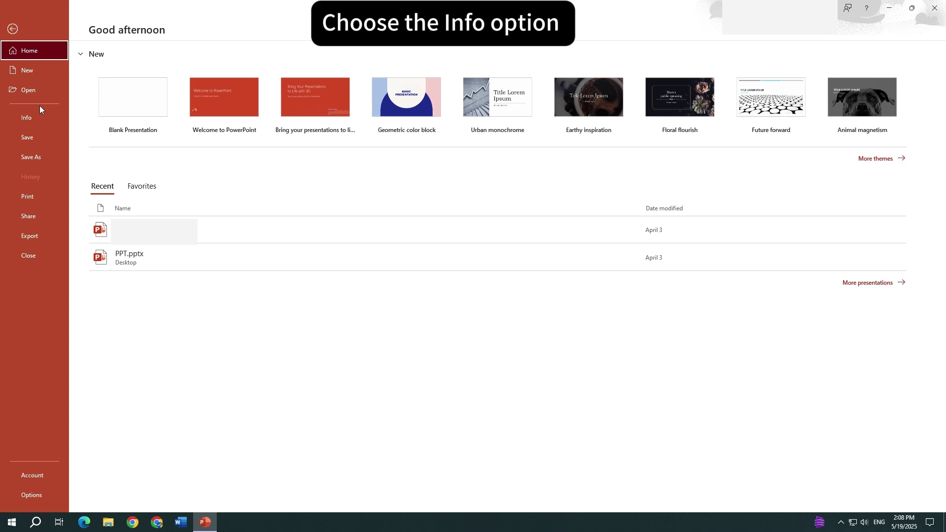
Run Optimize Compatibility on the embedded video from the Info page and close the report
{"action": "left_click", "coordinate": [27, 124]}
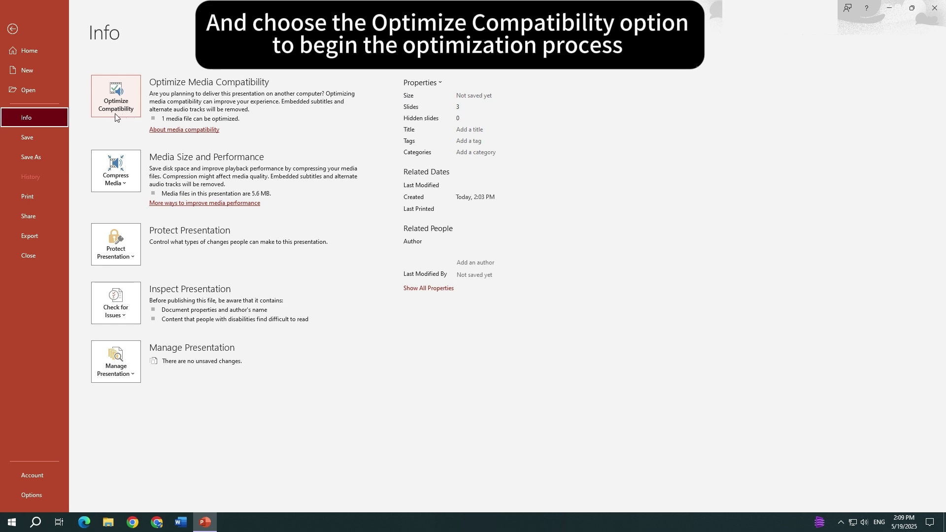
{"action": "left_click", "coordinate": [117, 104]}
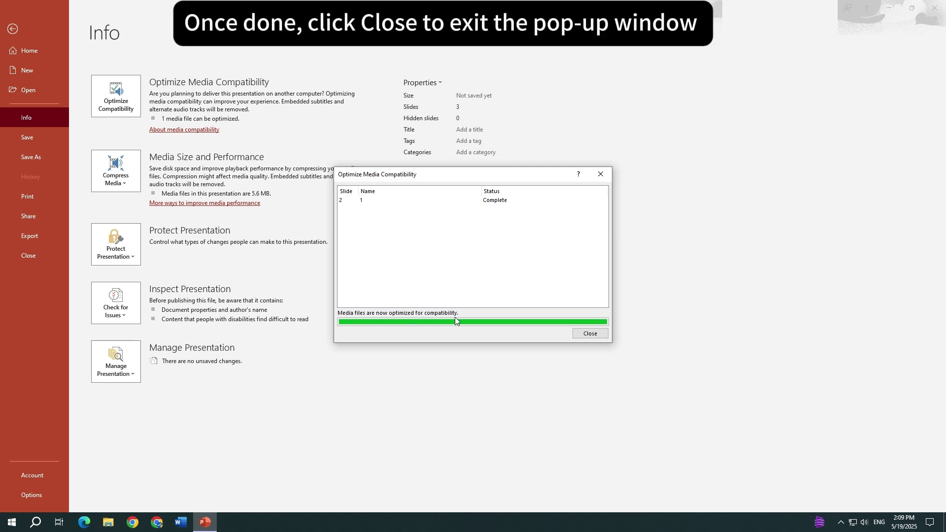
{"action": "left_click", "coordinate": [590, 333]}
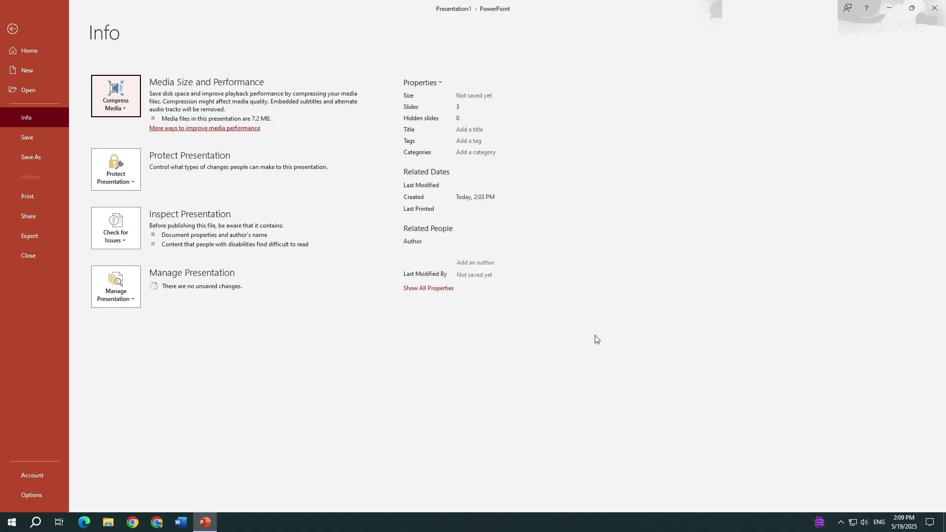
Return to the slide and play the optimized travel video
{"action": "left_click", "coordinate": [13, 30]}
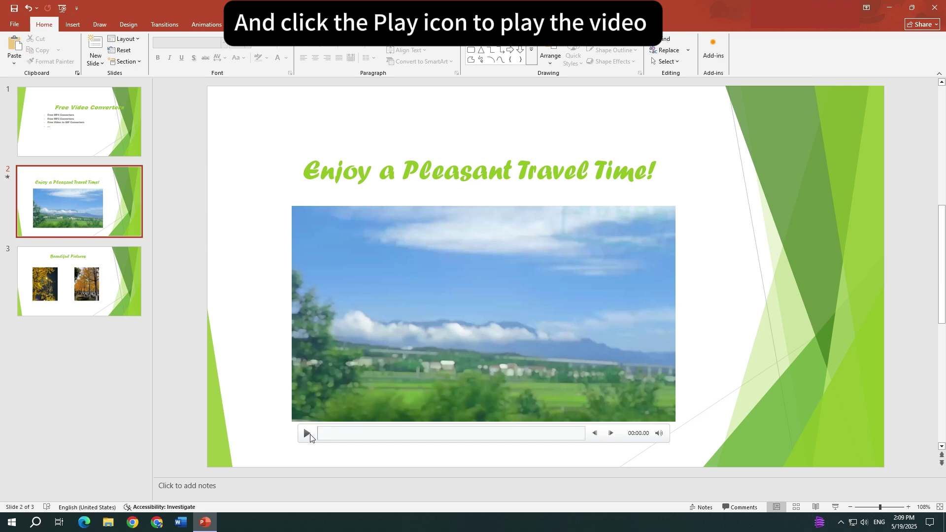
{"action": "left_click", "coordinate": [307, 434]}
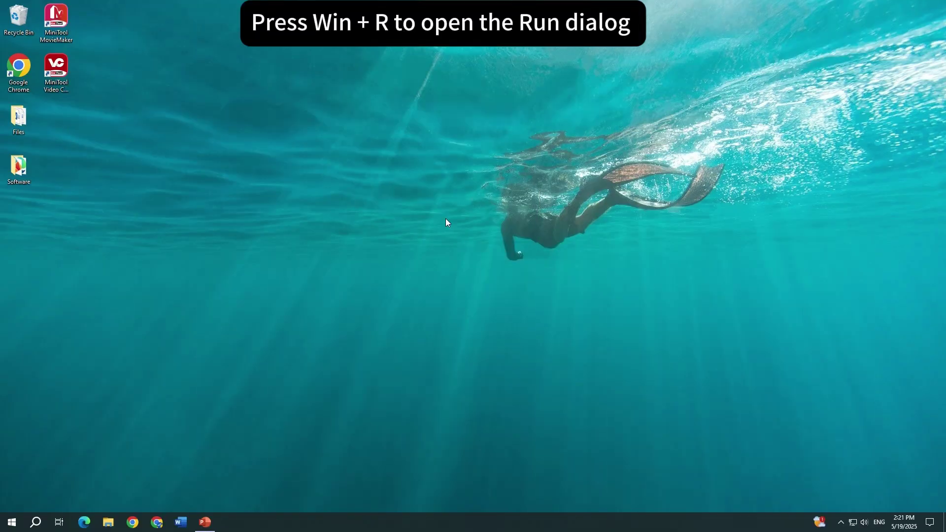
Run %temp% from the Run dialog to open the user's Temp folder
{"action": "key", "text": "super+r"}
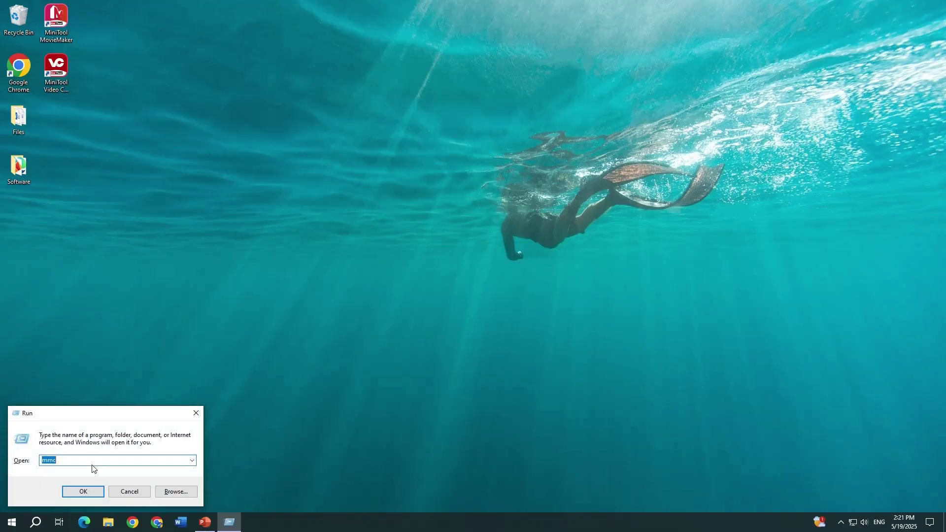
{"action": "key", "text": "BackSpace"}
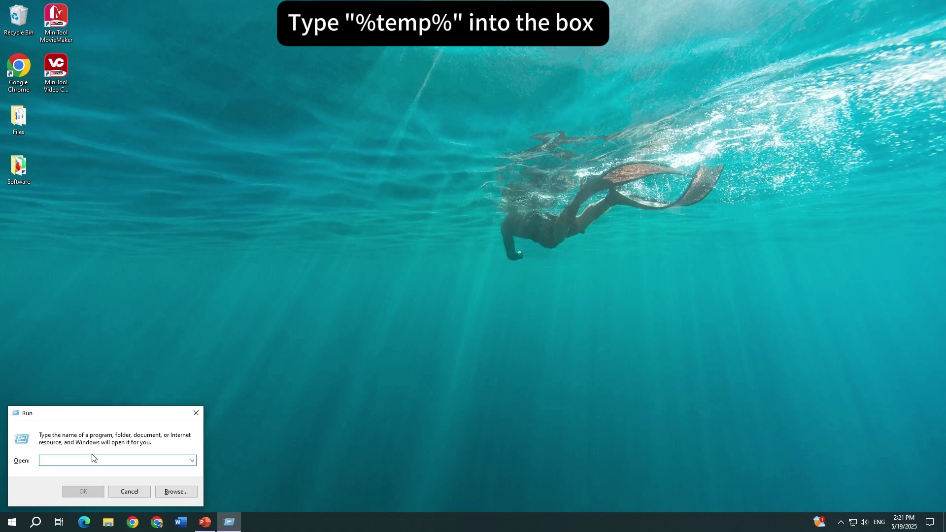
{"action": "type", "text": "%temp"}
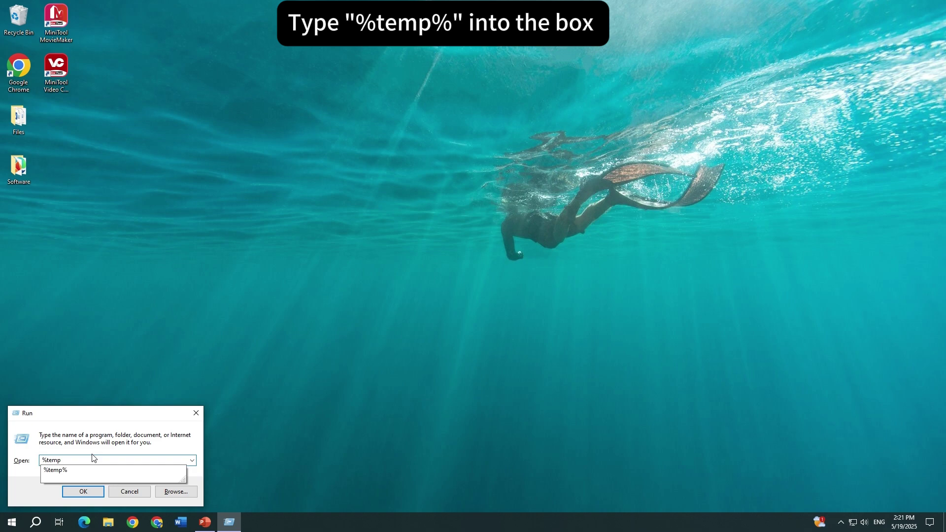
{"action": "type", "text": "%"}
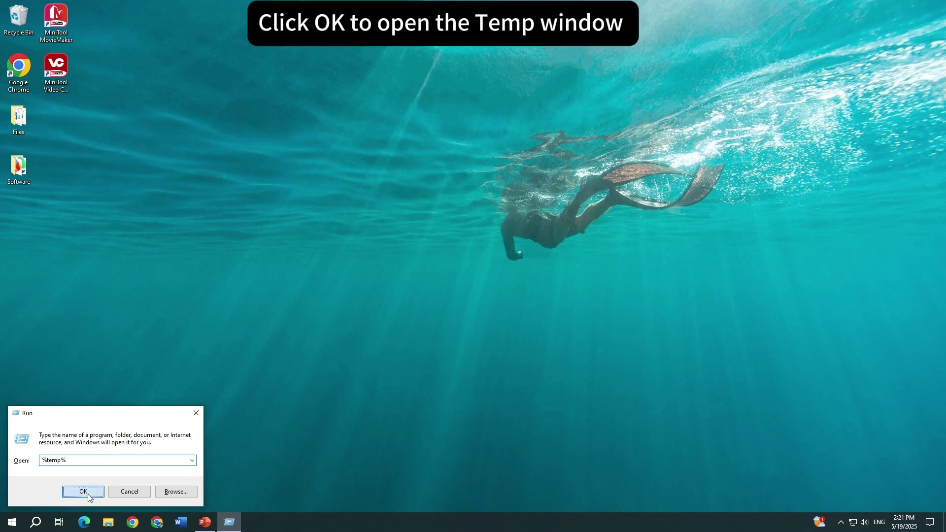
{"action": "left_click", "coordinate": [84, 491]}
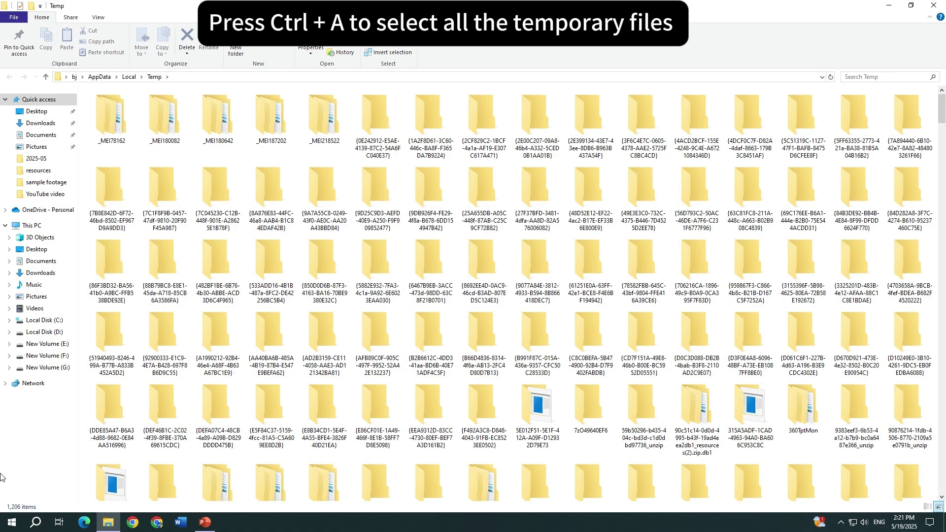
Select all 1,206 Temp folder items and bring up their context menu for deletion
{"action": "key", "text": "ctrl+a"}
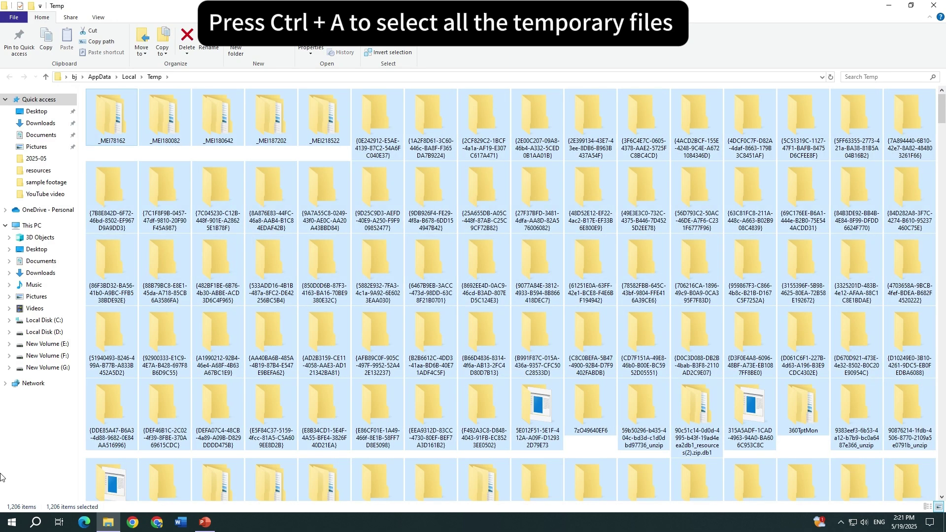
{"action": "right_click", "coordinate": [434, 291]}
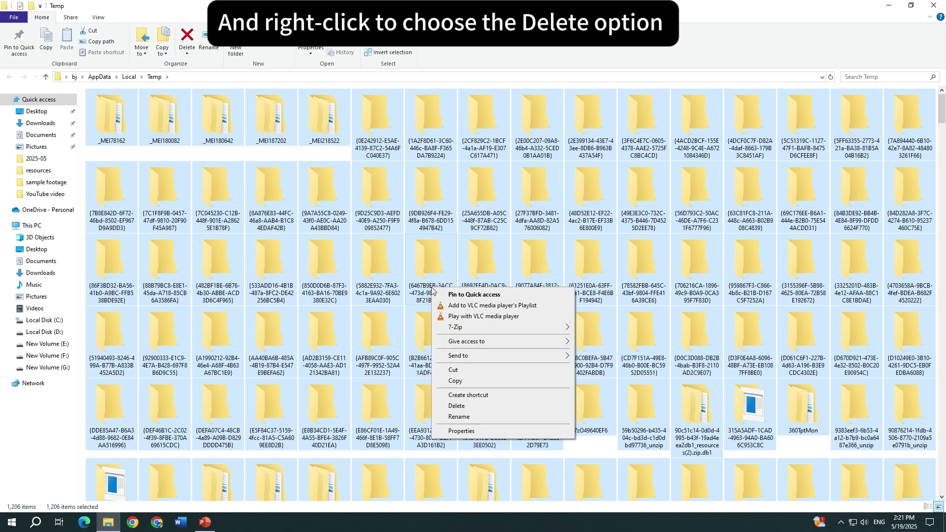